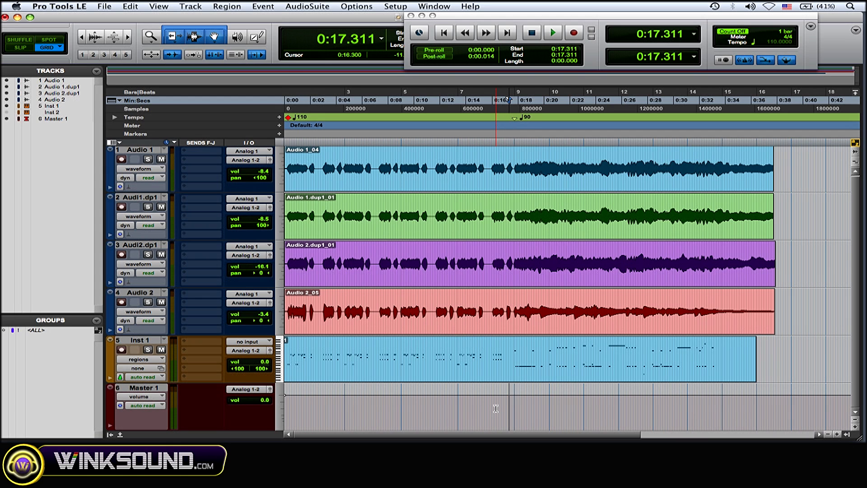
# Set the insertion point at 0:16.800 and open the Import Audio browser on the M Roland TR909 folder
pyautogui.click(503, 407)
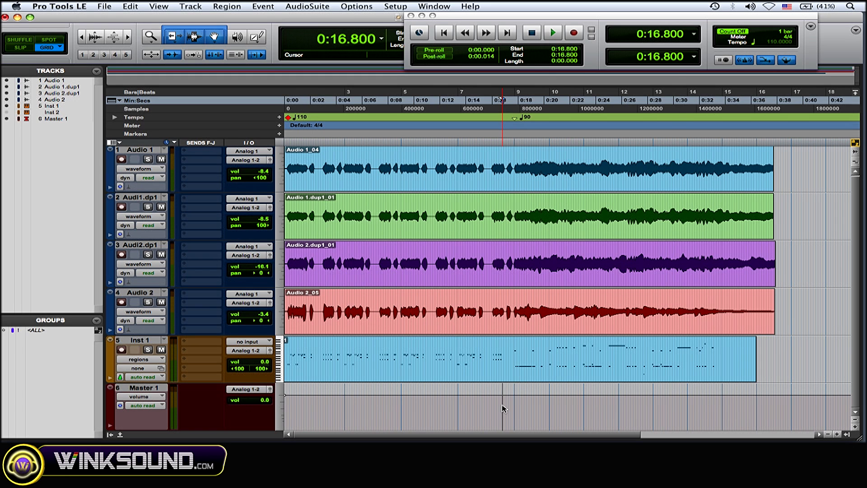
pyautogui.press('super+shift+i')
pyautogui.moveTo(383, 48); pyautogui.dragTo(403, 55)
# Preview the TR909 kick samples Bdrum6 and Bdrum13, then add Bdrum13.wav to the import list
pyautogui.click(335, 81)
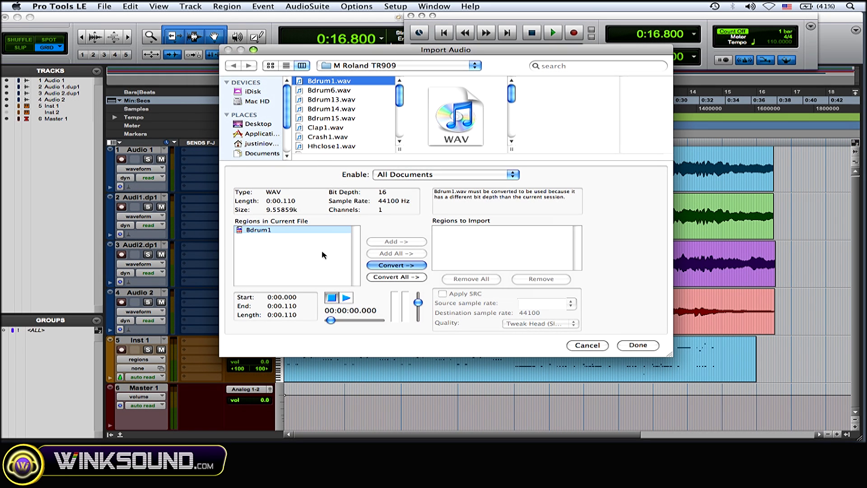
pyautogui.click(342, 91)
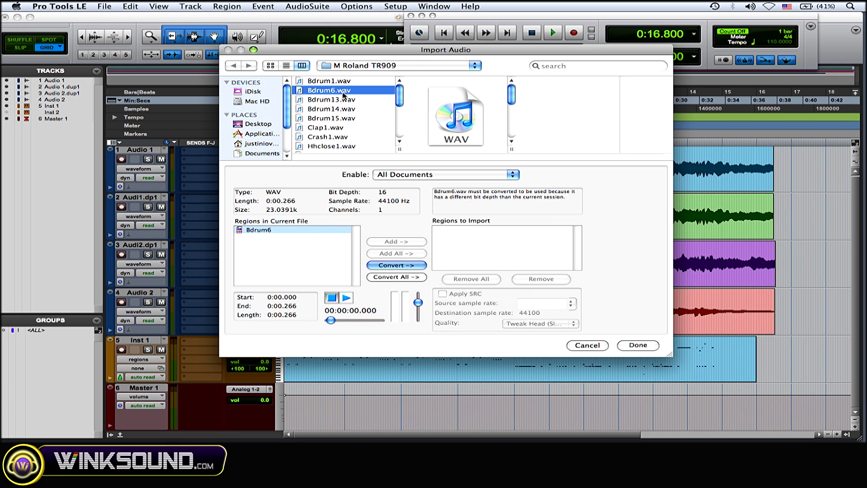
pyautogui.click(346, 297)
pyautogui.click(351, 100)
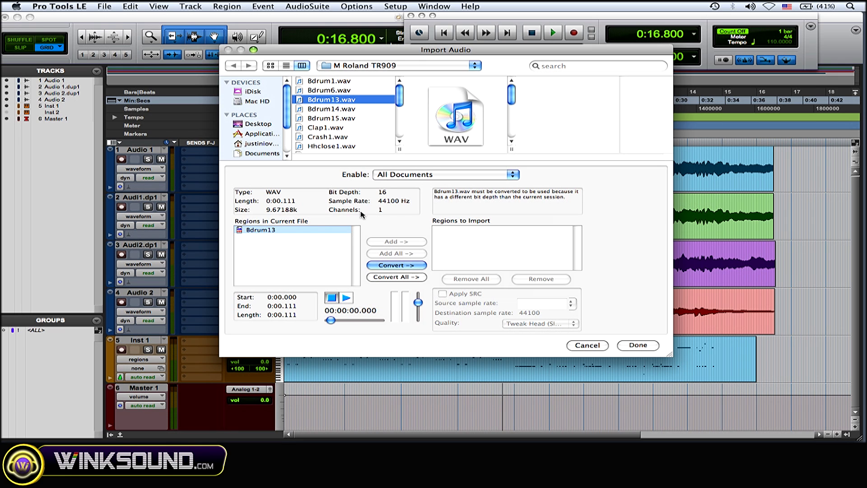
pyautogui.click(346, 298)
pyautogui.doubleClick(339, 103)
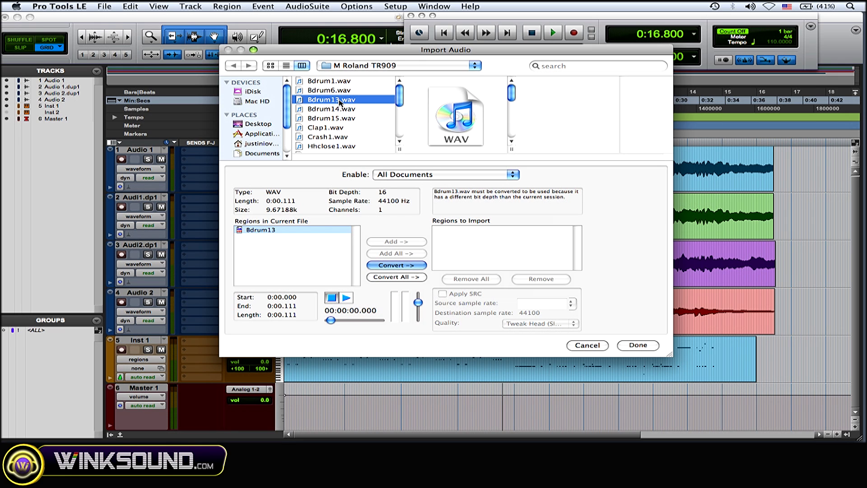
# Preview the M Roland TR808 kicks and add Bdrum1.wav, then finish and confirm the conversion folder
pyautogui.click(411, 68)
pyautogui.click(391, 75)
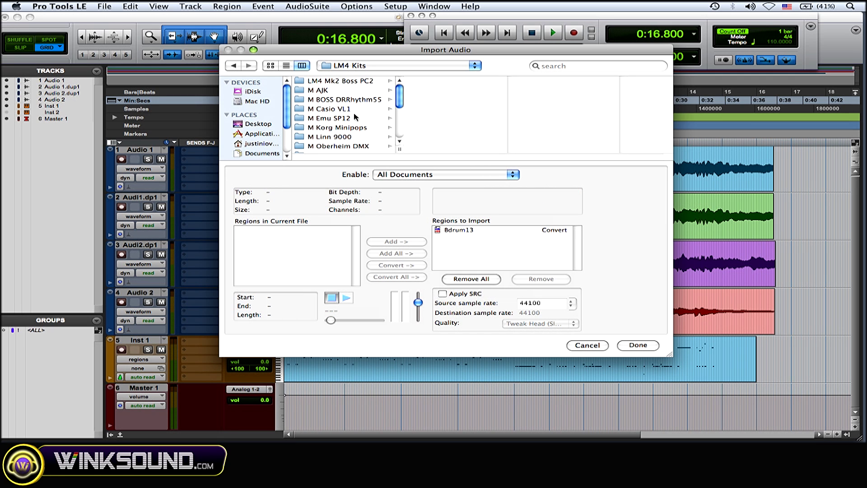
pyautogui.scroll(-5, 364, 143)
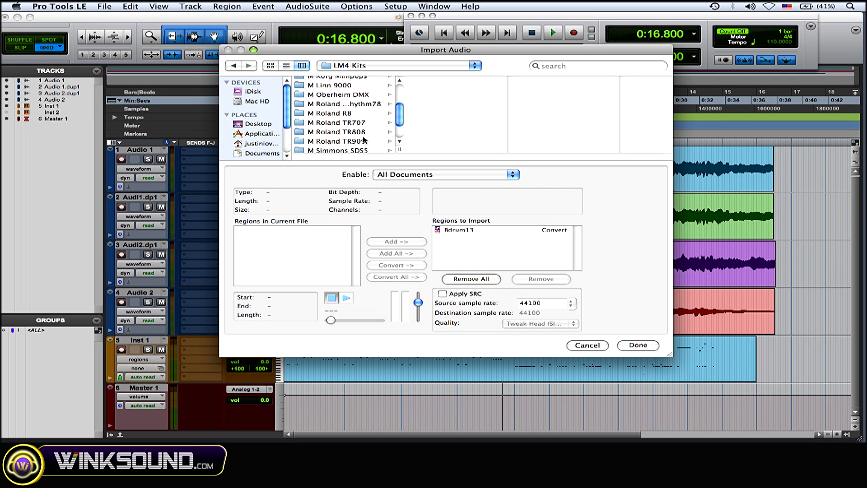
pyautogui.click(365, 132)
pyautogui.click(440, 81)
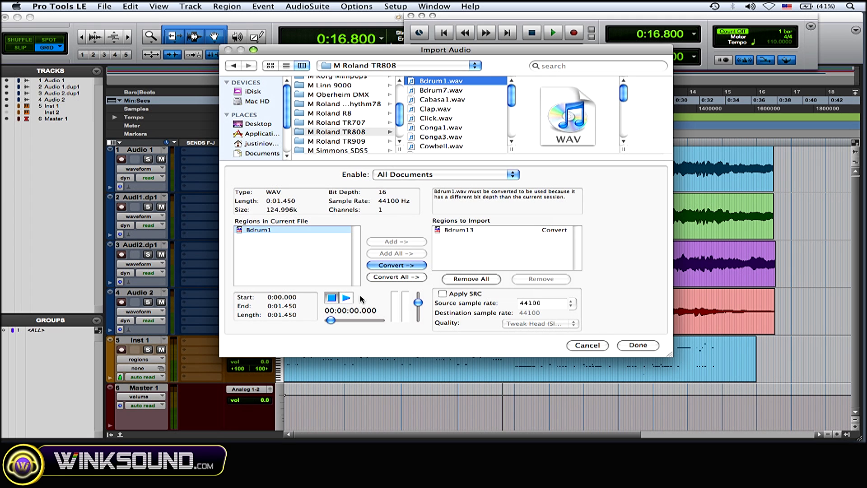
pyautogui.click(347, 298)
pyautogui.click(458, 91)
pyautogui.click(347, 298)
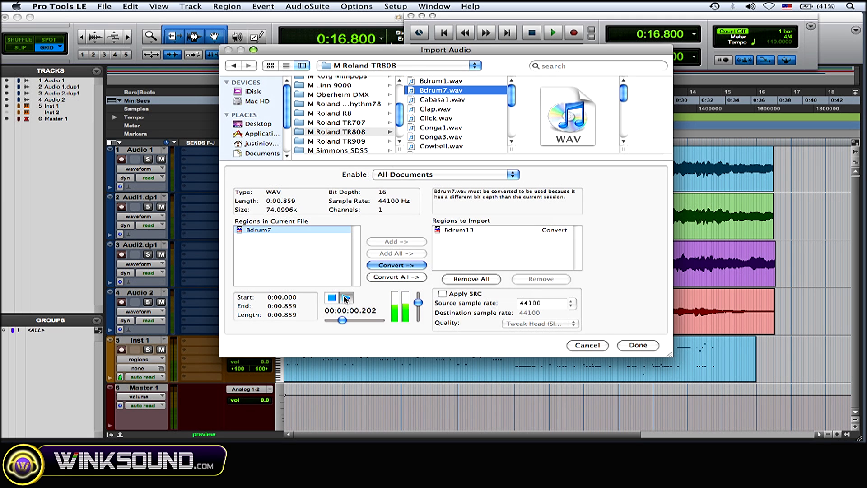
pyautogui.doubleClick(460, 82)
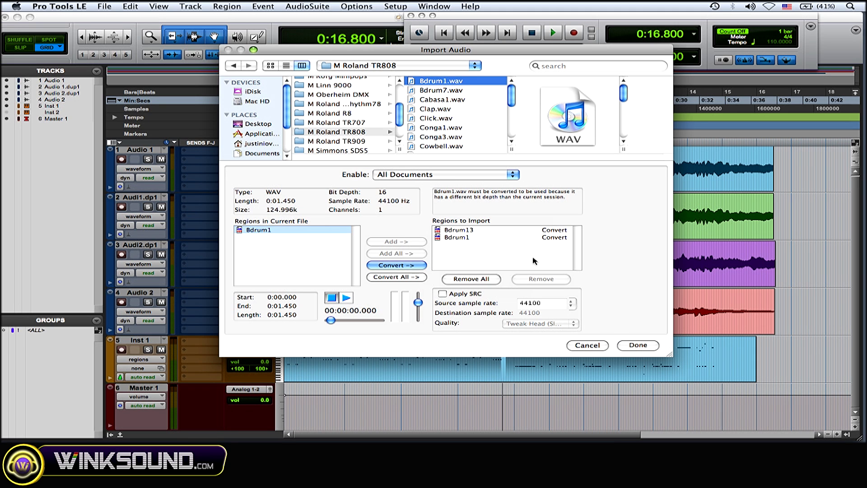
pyautogui.click(633, 346)
pyautogui.click(570, 254)
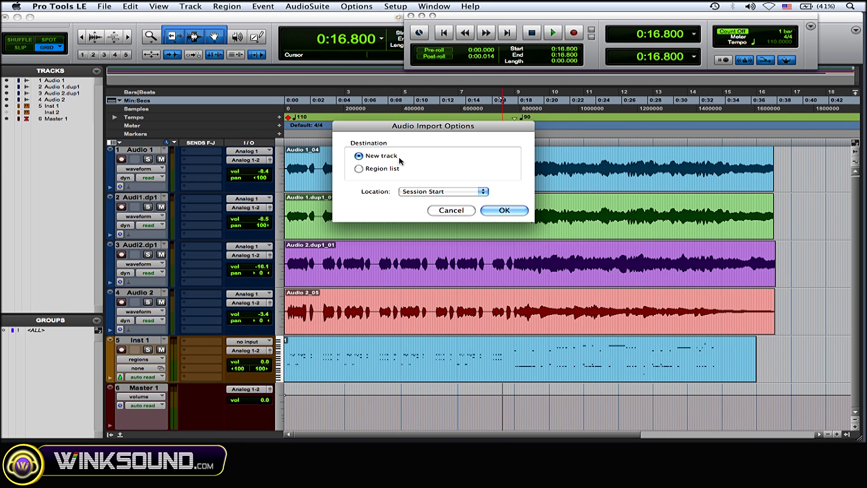
# Import both samples as new tracks at session start and zoom in on them
pyautogui.click(508, 212)
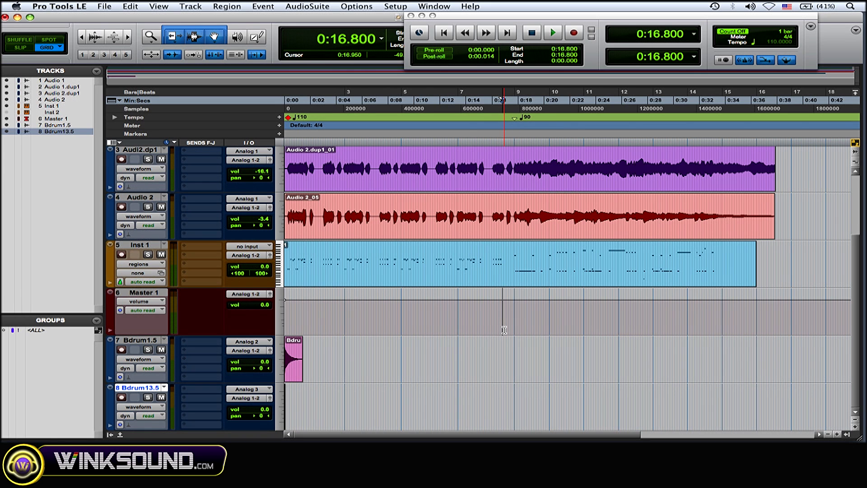
pyautogui.press('super+bracketright')
pyautogui.press('super+bracketright')
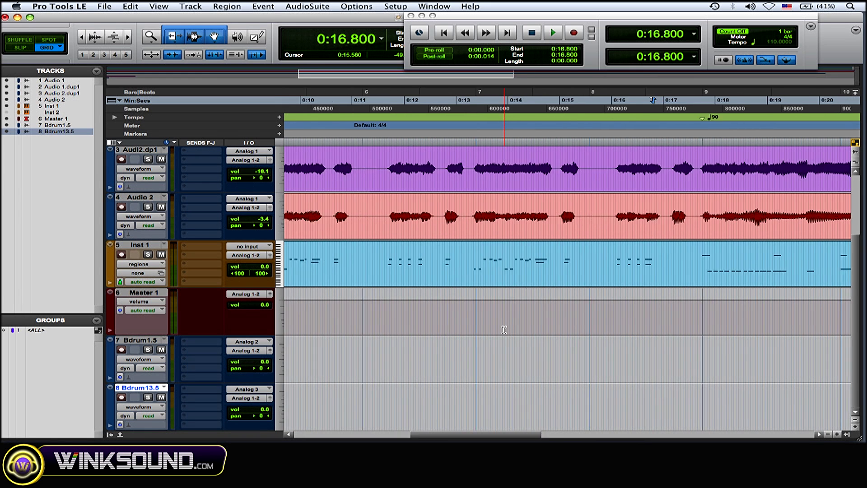
pyautogui.press('super+bracketright')
pyautogui.press('super+bracketright')
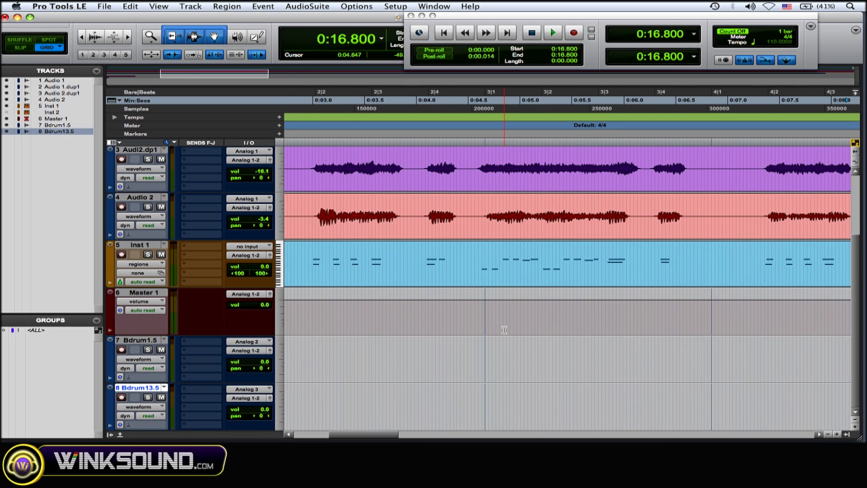
# Solo Bdrum1.5 and play its kick from the session start, then unsolo it
pyautogui.click(148, 350)
pyautogui.press('space')
pyautogui.press('space')
pyautogui.press('Return')
pyautogui.press('space')
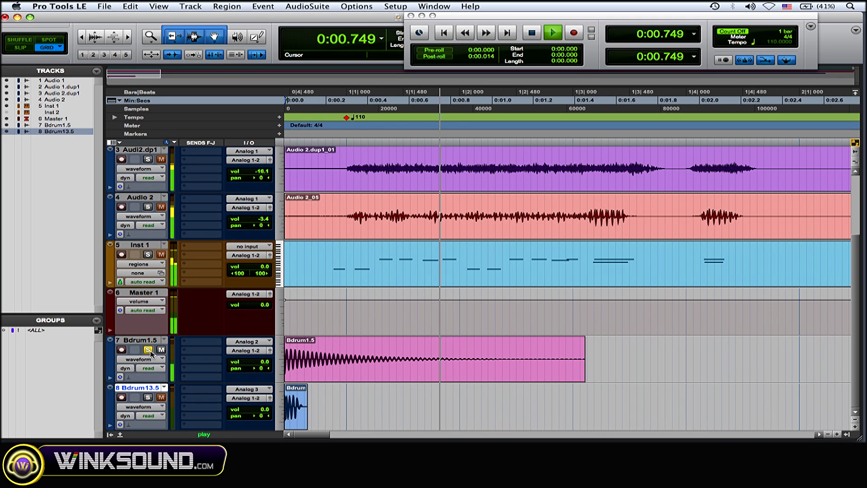
# Solo Bdrum13.5 and play its kick several times from the start, then clear all solos
pyautogui.press('space')
pyautogui.click(148, 350)
pyautogui.click(149, 397)
pyautogui.press('space')
pyautogui.press('space')
pyautogui.press('Return')
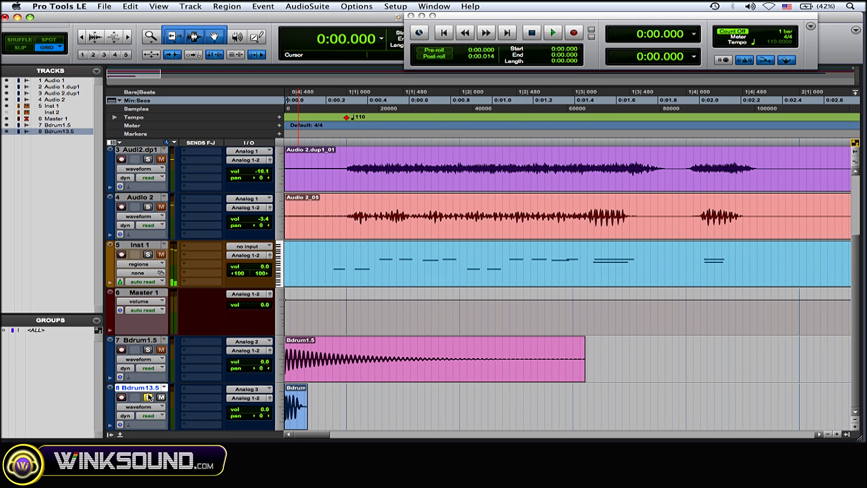
pyautogui.press('space')
pyautogui.press('space')
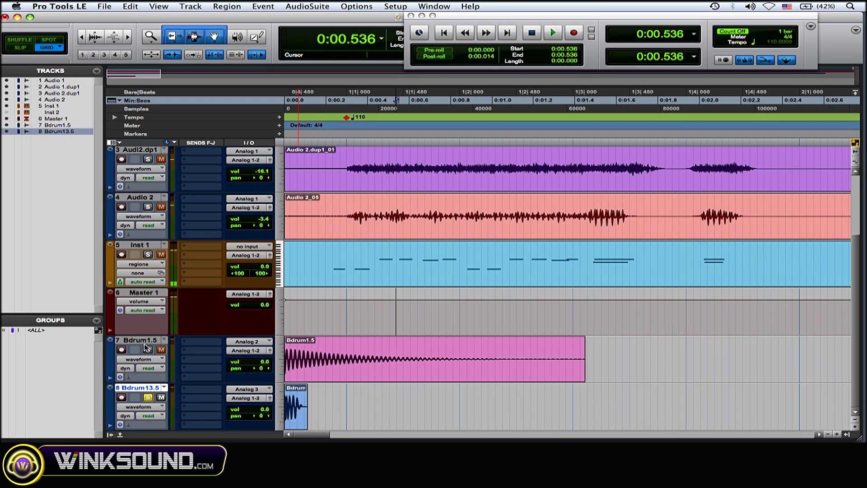
pyautogui.press('space')
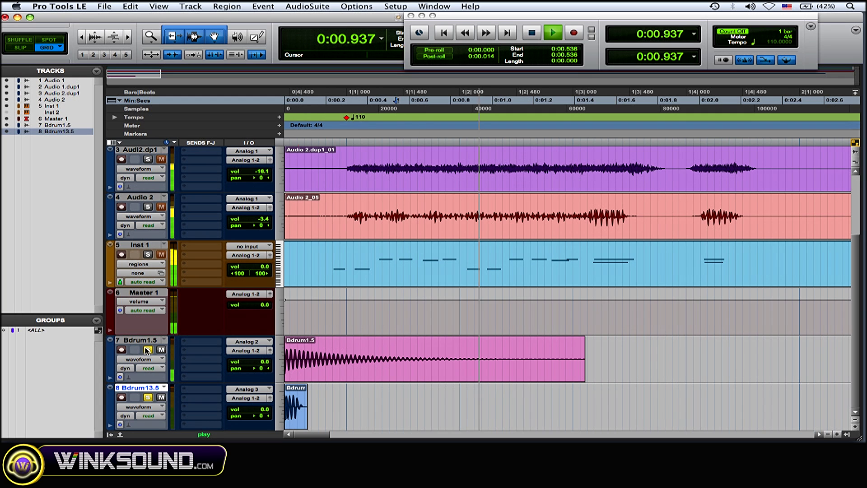
pyautogui.press('space')
pyautogui.press('Return')
pyautogui.press('space')
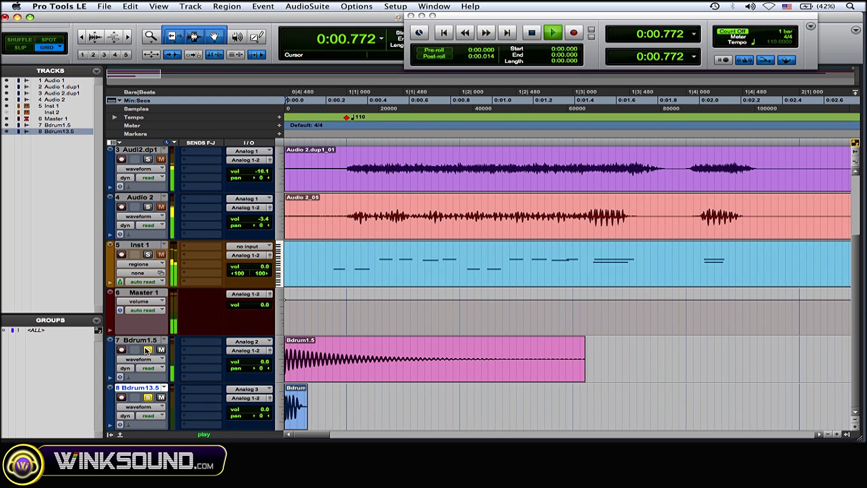
pyautogui.press('space')
pyautogui.click(147, 349)
pyautogui.click(148, 397)
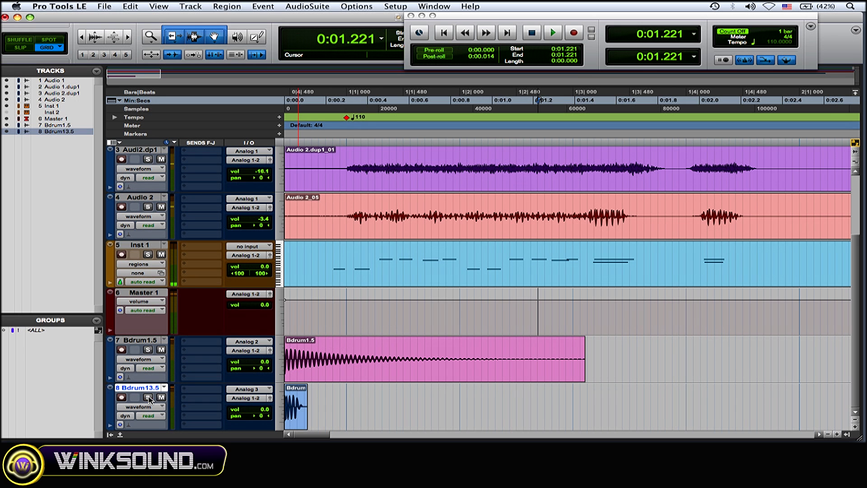
pyautogui.scroll(-10, 420, 324)
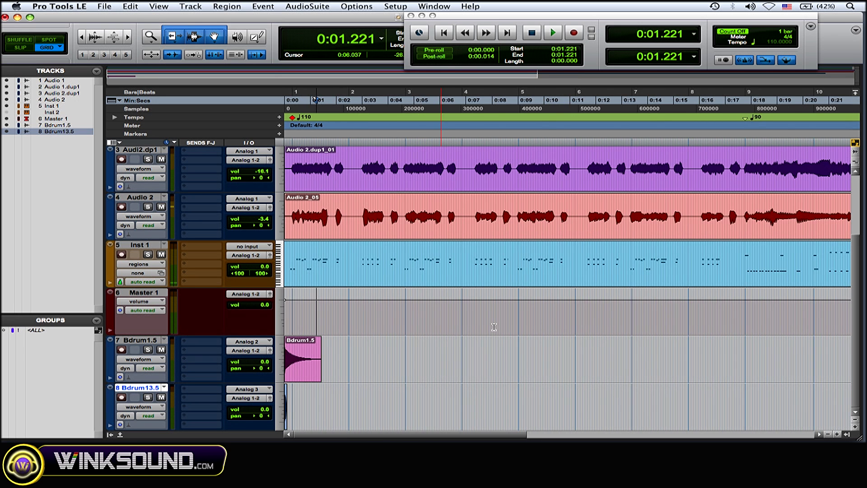
pyautogui.hscroll(5, 547, 326)
pyautogui.hscroll(-5, 546, 327)
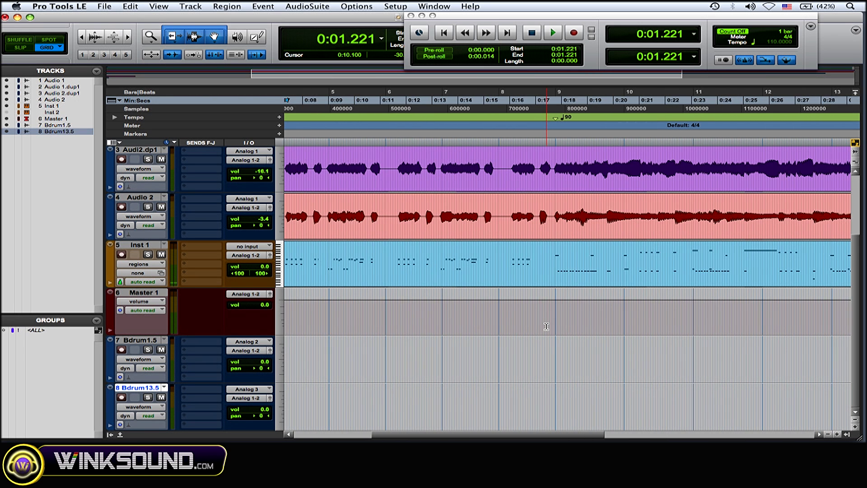
pyautogui.click(499, 322)
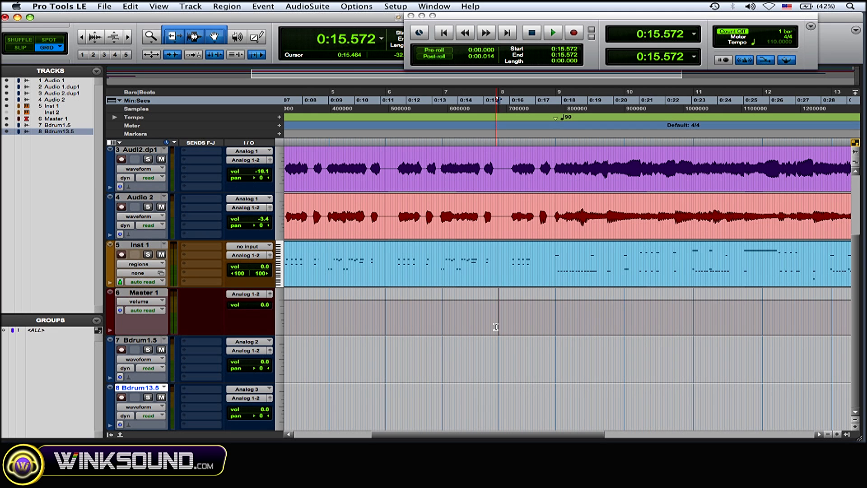
pyautogui.press('space')
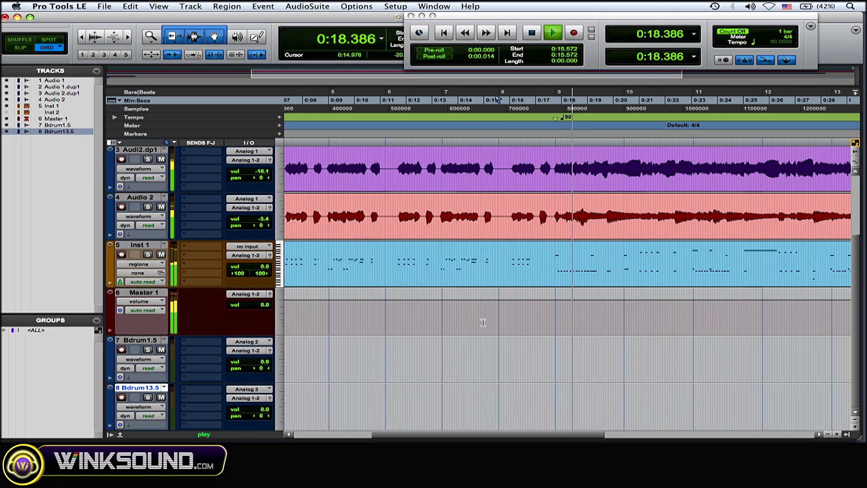
pyautogui.press('space')
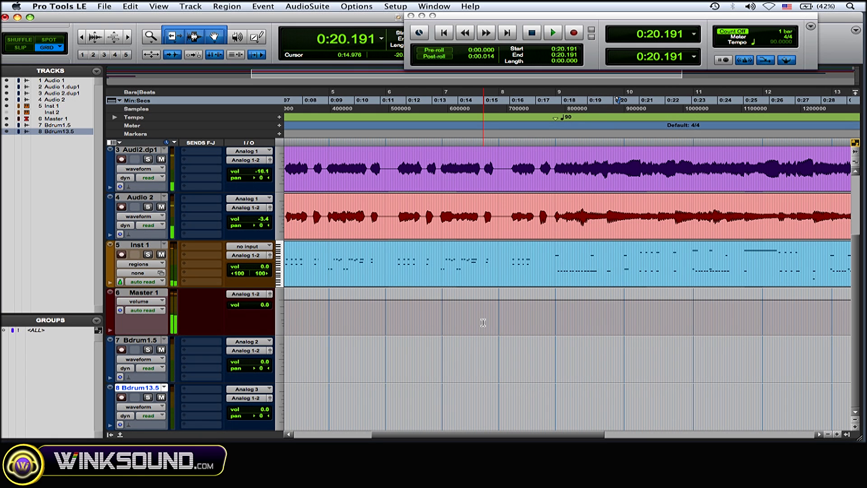
pyautogui.hscroll(-15, 524, 333)
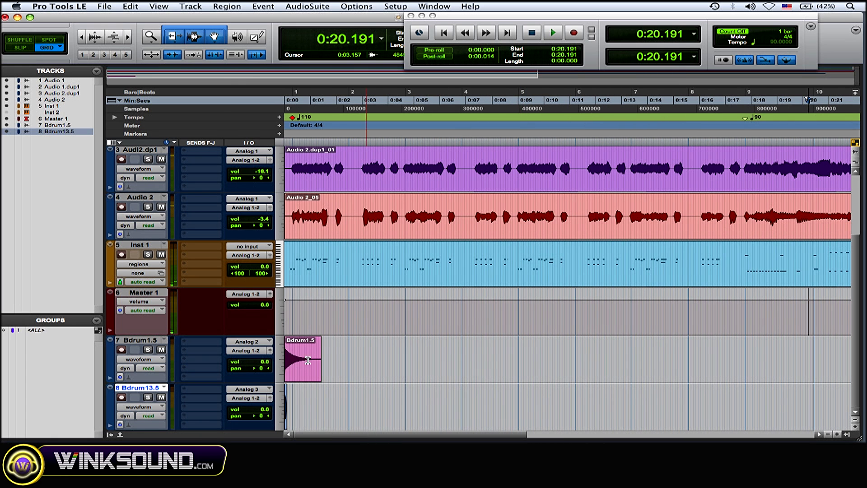
# Select the kick regions on both Bdrum tracks and drag them toward bar 9
pyautogui.click(299, 372)
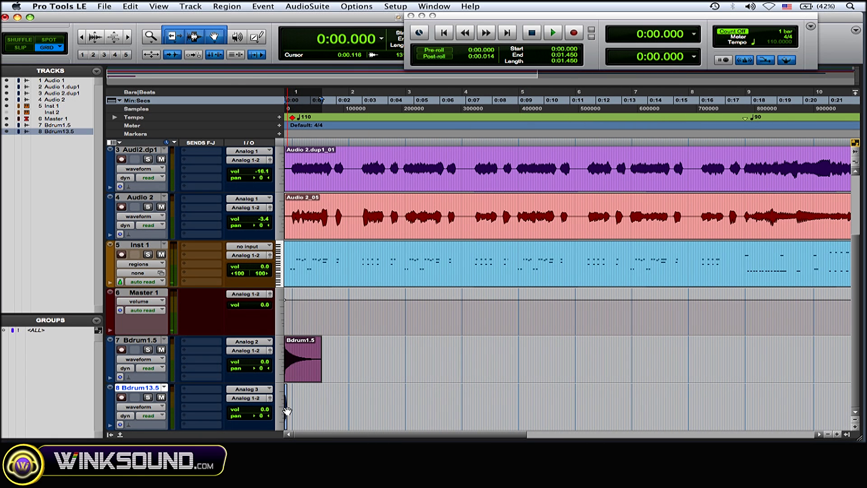
pyautogui.keyDown('shift'); pyautogui.click(287, 413); pyautogui.keyUp('shift')
pyautogui.moveTo(301, 369); pyautogui.dragTo(465, 362)
pyautogui.press('super+bracketright')
pyautogui.press('super+bracketright')
pyautogui.press('super+bracketright')
pyautogui.press('super+bracketright')
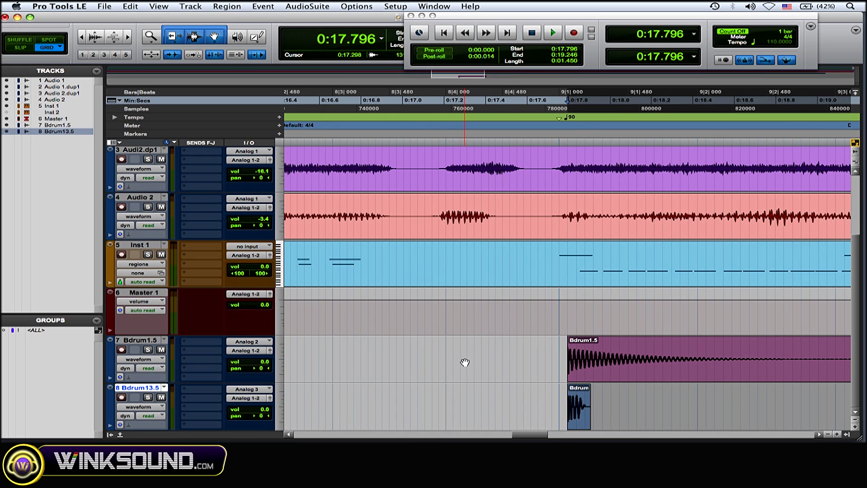
# Play from bar 9 with Inst 1 soloed, then nudge both kick regions to start at 9|1|000
pyautogui.click(536, 253)
pyautogui.click(149, 255)
pyautogui.press('space')
pyautogui.press('space')
pyautogui.click(149, 254)
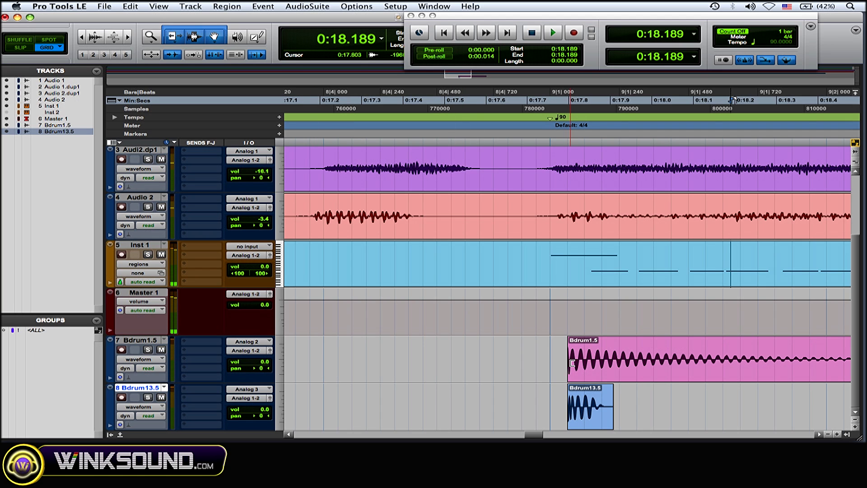
pyautogui.doubleClick(598, 368)
pyautogui.moveTo(586, 417); pyautogui.dragTo(575, 364)
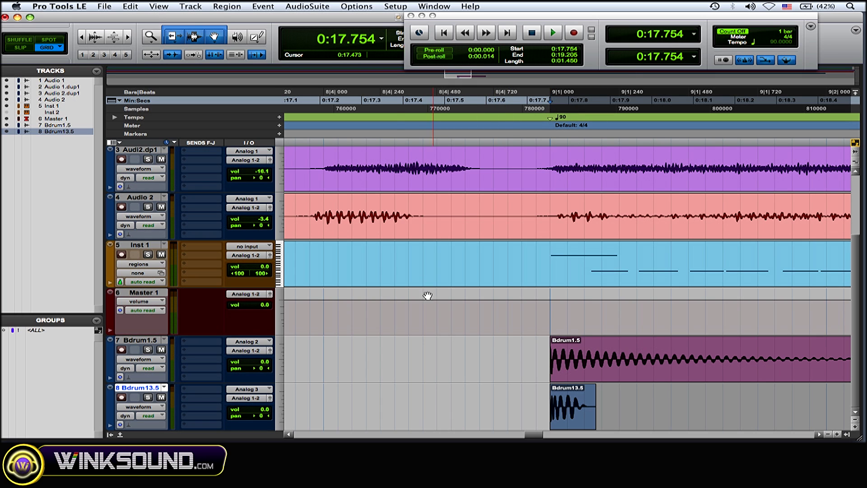
# Play from just before the kicks, then solo Bdrum1.5, zoom out and play its kick around bar 9
pyautogui.click(338, 358)
pyautogui.press('space')
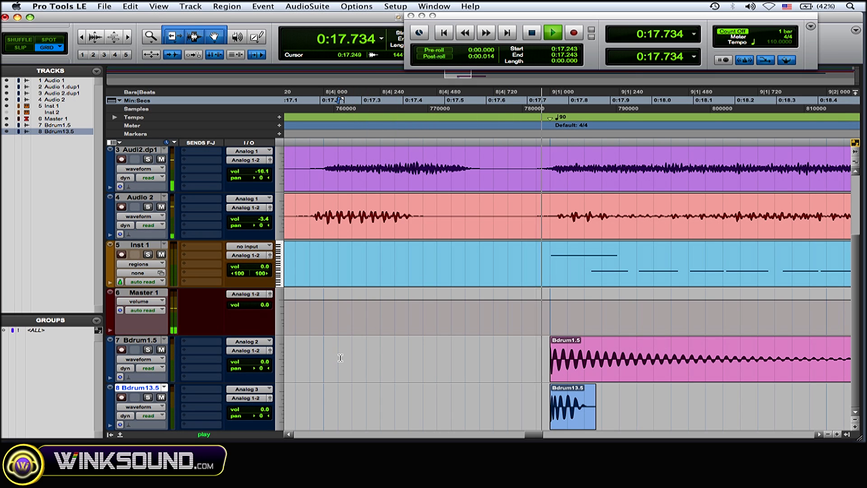
pyautogui.press('space')
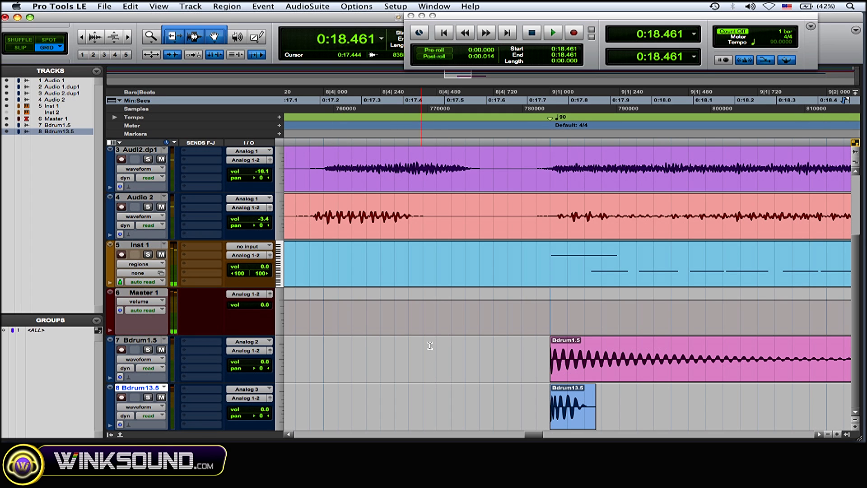
pyautogui.hscroll(5, 436, 349)
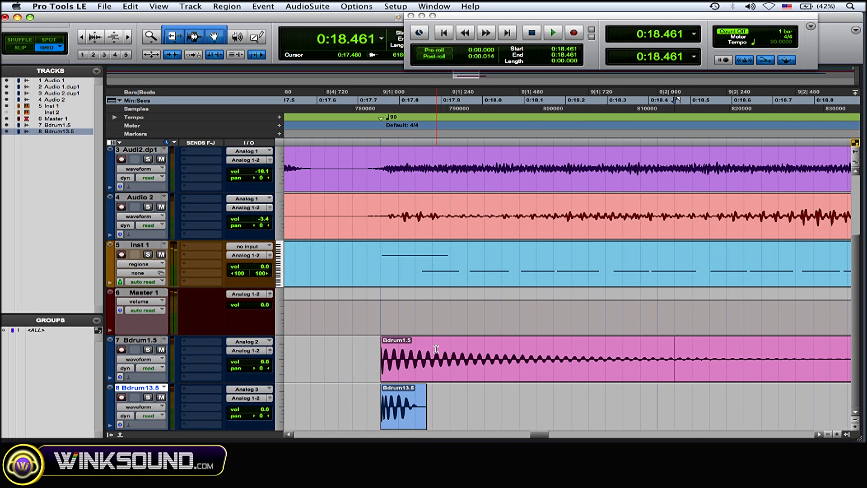
pyautogui.click(147, 349)
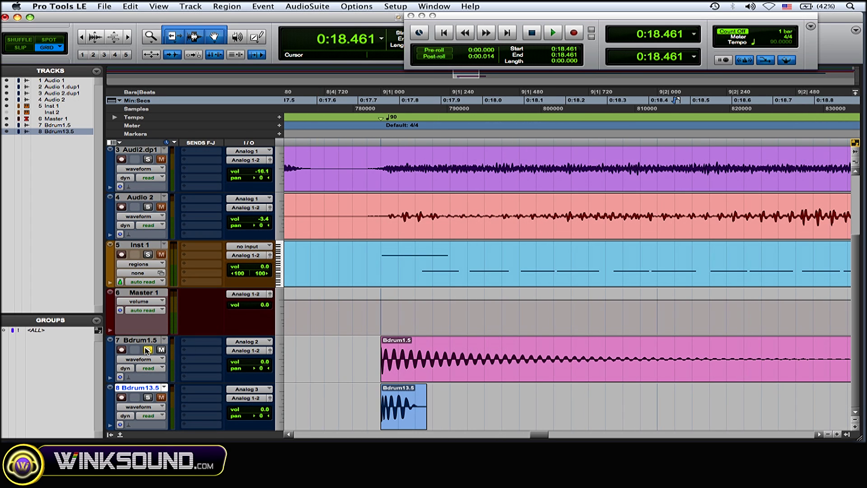
pyautogui.click(434, 376)
pyautogui.press('super+bracketleft')
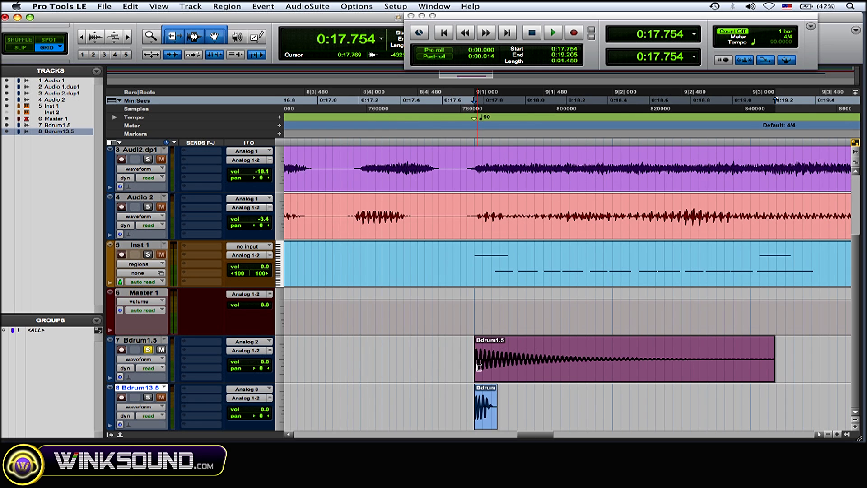
pyautogui.hscroll(1, 479, 367)
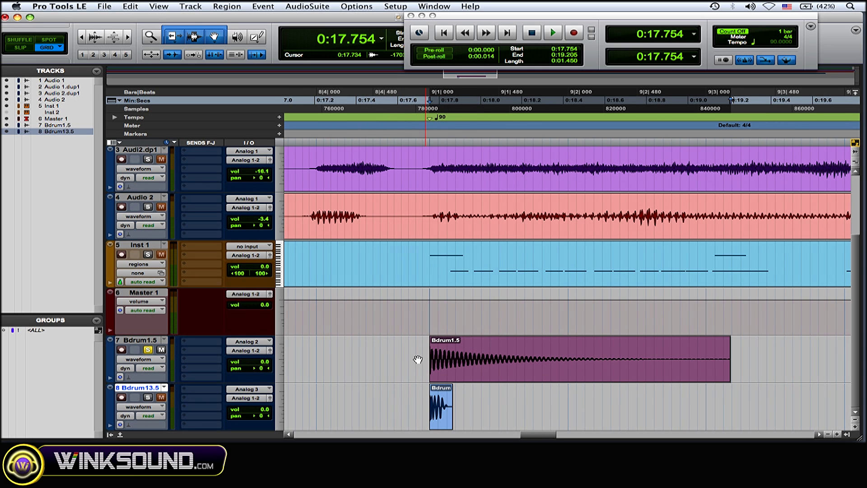
pyautogui.click(411, 348)
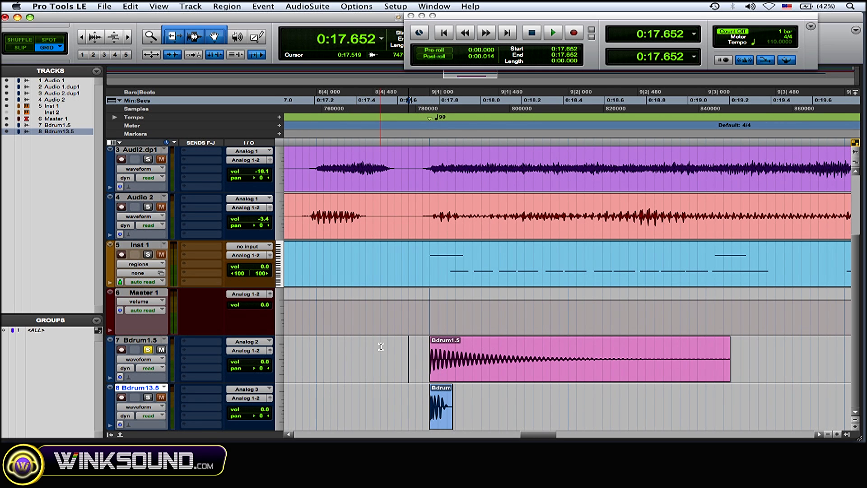
pyautogui.press('space')
pyautogui.press('space')
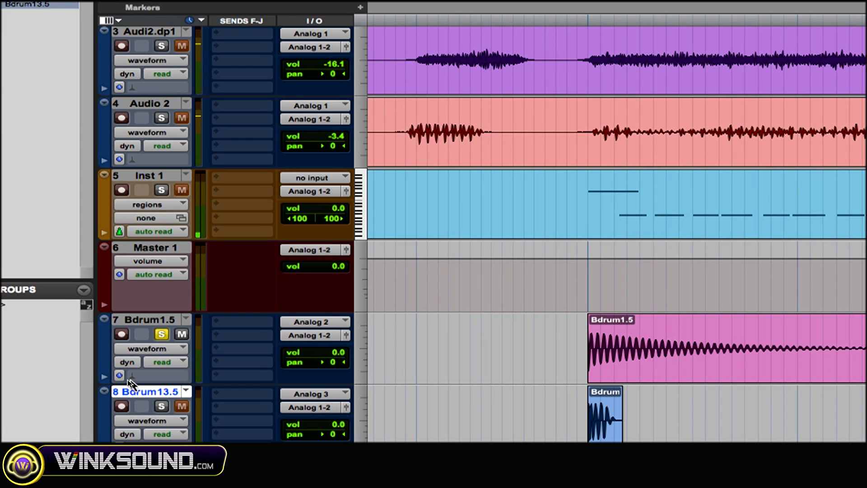
# Set Bdrum1.5 to Polyphonic Elastic Audio and stretch its kick region longer with the TCE Trim tool
pyautogui.click(128, 376)
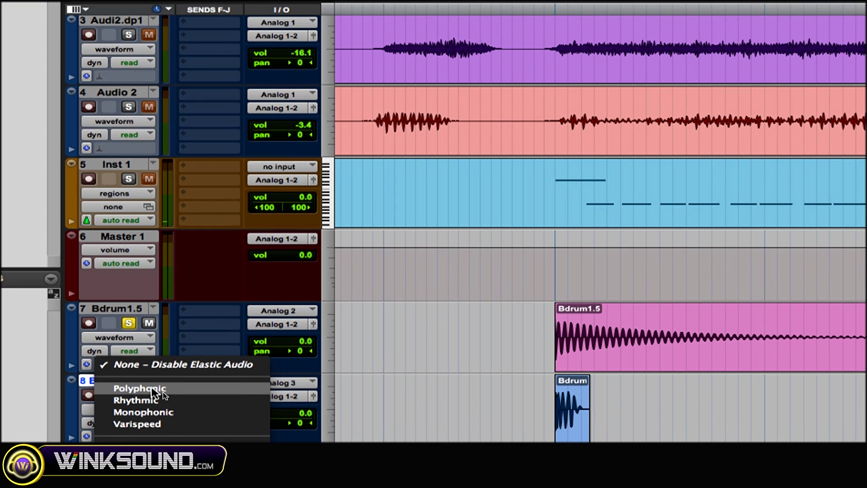
pyautogui.click(154, 391)
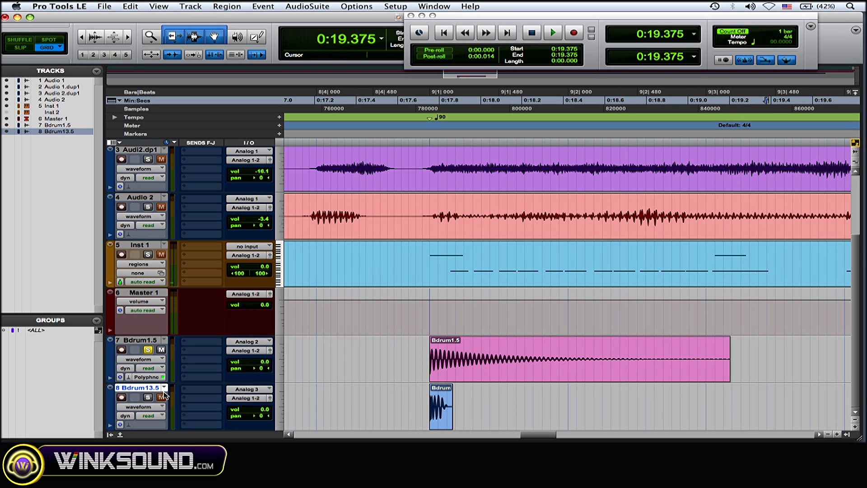
pyautogui.click(178, 42)
pyautogui.moveTo(179, 41); pyautogui.dragTo(210, 45)
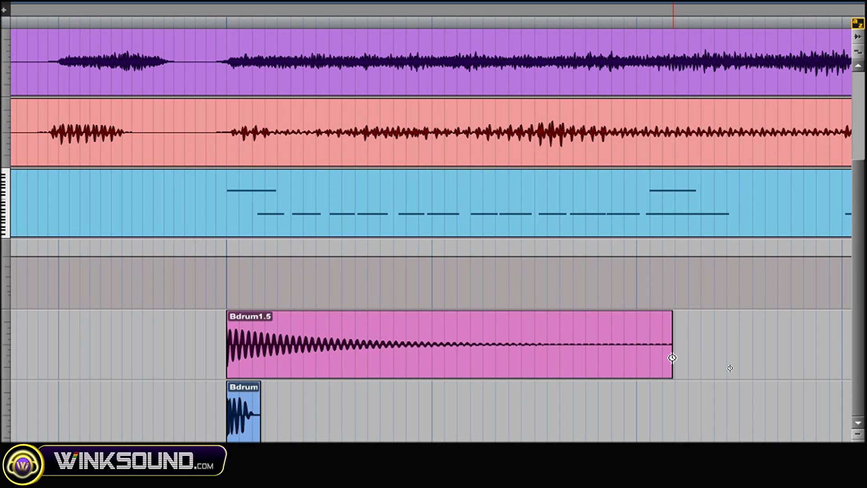
pyautogui.moveTo(672, 357); pyautogui.dragTo(717, 384)
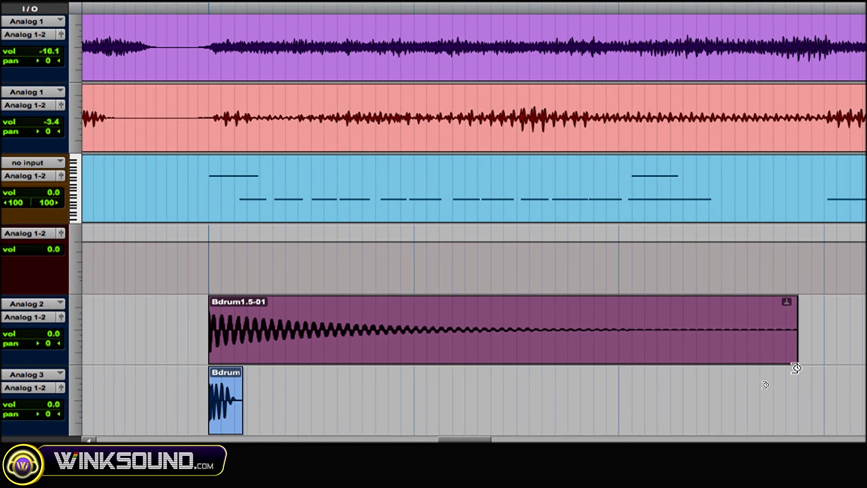
pyautogui.moveTo(796, 368); pyautogui.dragTo(821, 362)
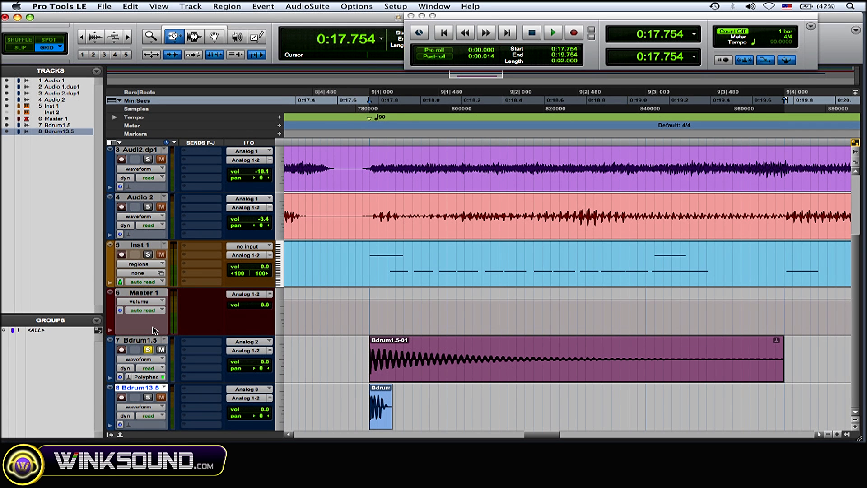
# Set the Trim tool back to Standard and play the stretched Bdrum1.5-01 kick region
pyautogui.click(176, 37)
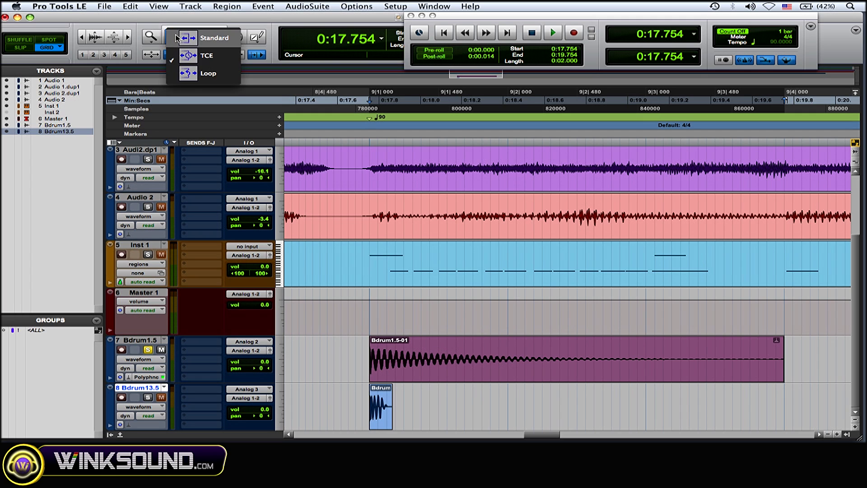
pyautogui.click(199, 38)
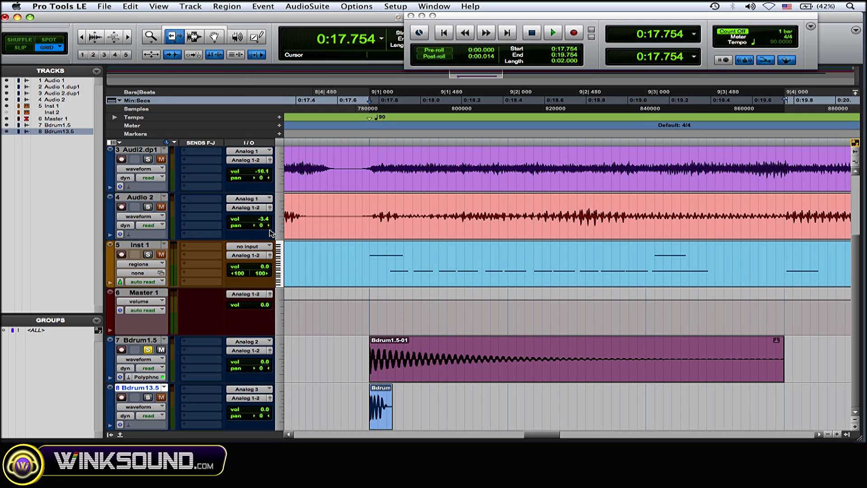
pyautogui.click(348, 344)
pyautogui.press('space')
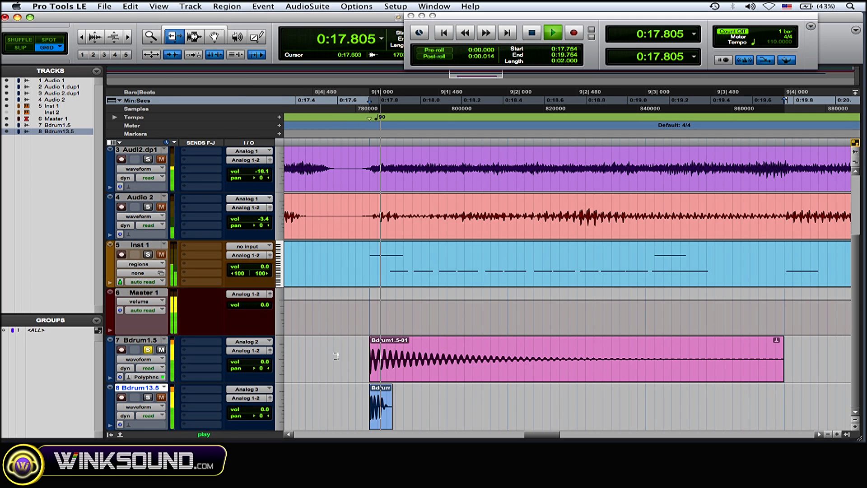
pyautogui.press('space')
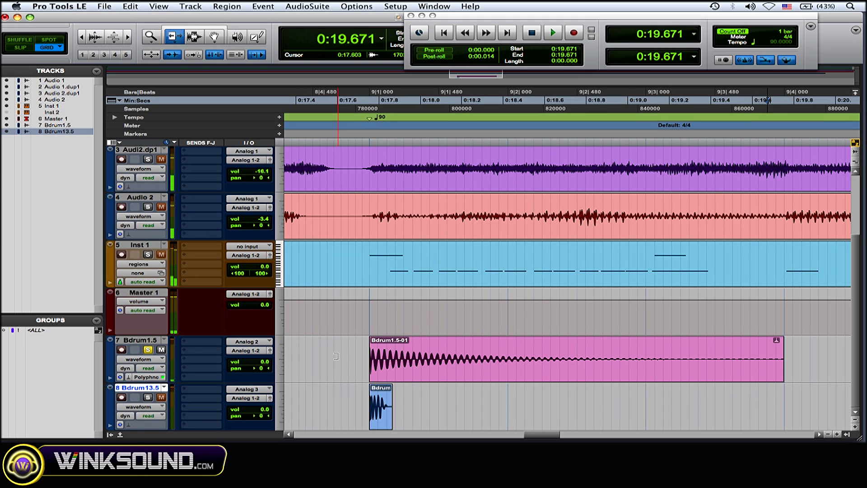
# Unsolo Bdrum1.5, re-enable Smart Tool, and zoom out to the whole session from its start
pyautogui.click(148, 349)
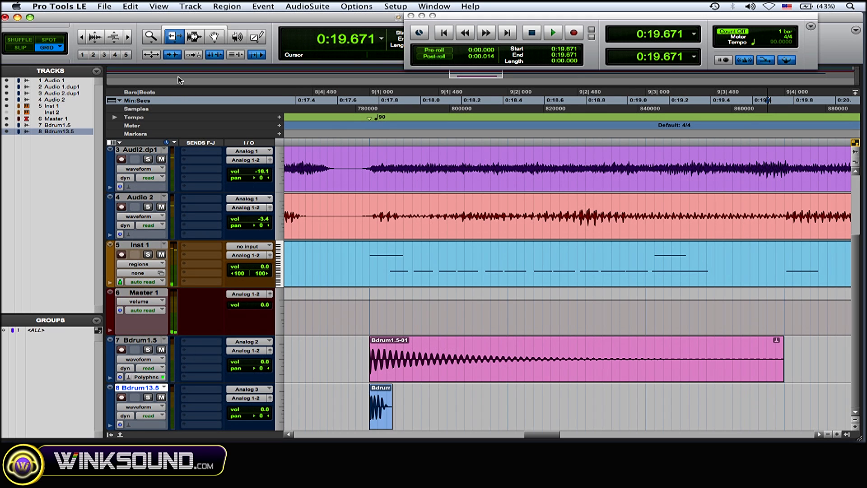
pyautogui.click(195, 26)
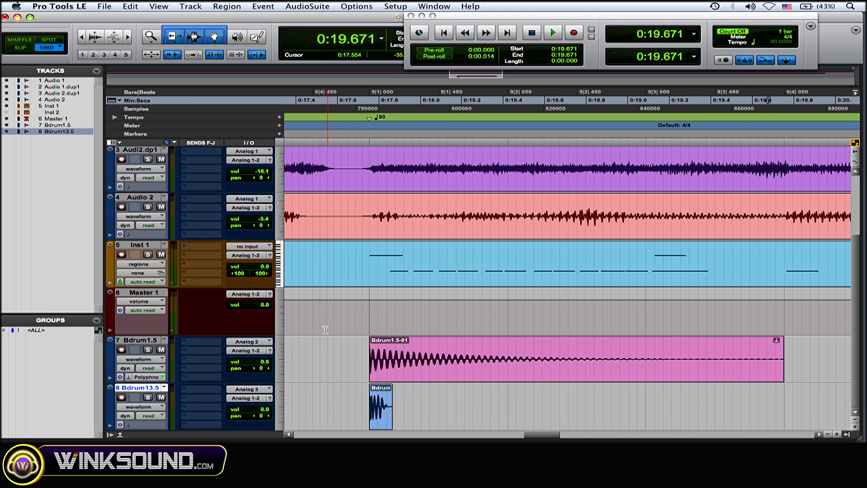
pyautogui.press('super+bracketleft')
pyautogui.press('super+bracketleft')
pyautogui.press('Return')
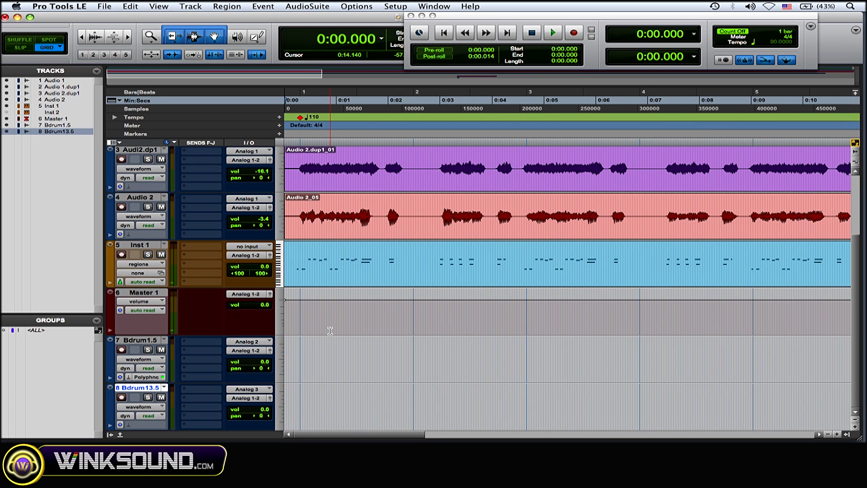